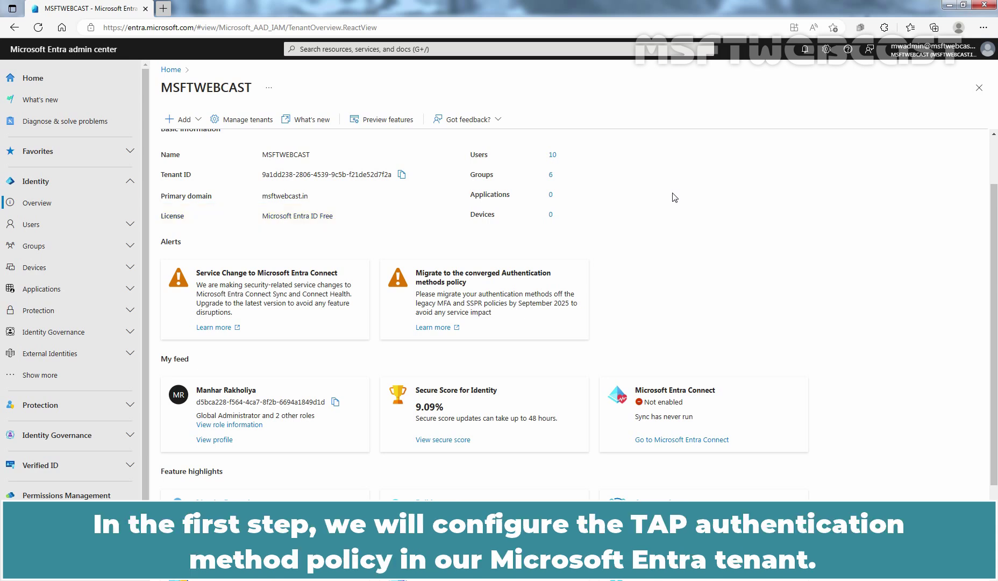
Open Protection > Authentication methods and select the Temporary Access Pass policy.
click(51, 405)
click(60, 428)
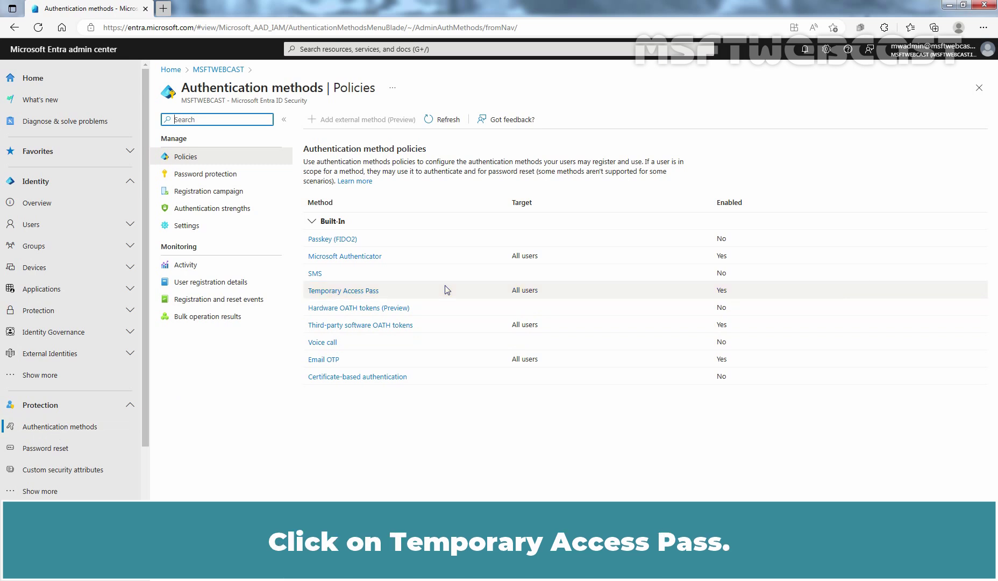
click(347, 291)
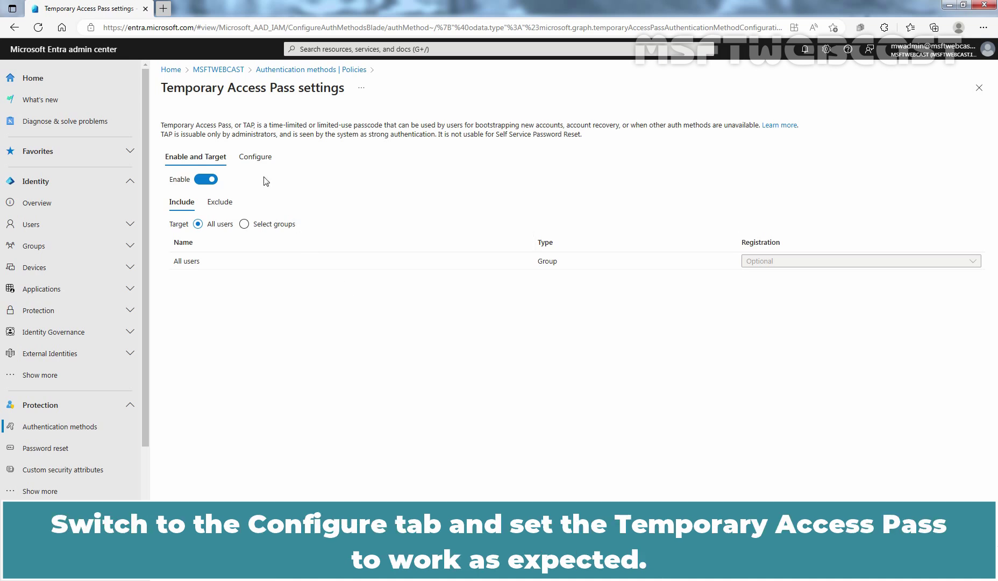
Edit the Temporary Access Pass configuration to Length (characters) 12 and save the policy.
click(256, 157)
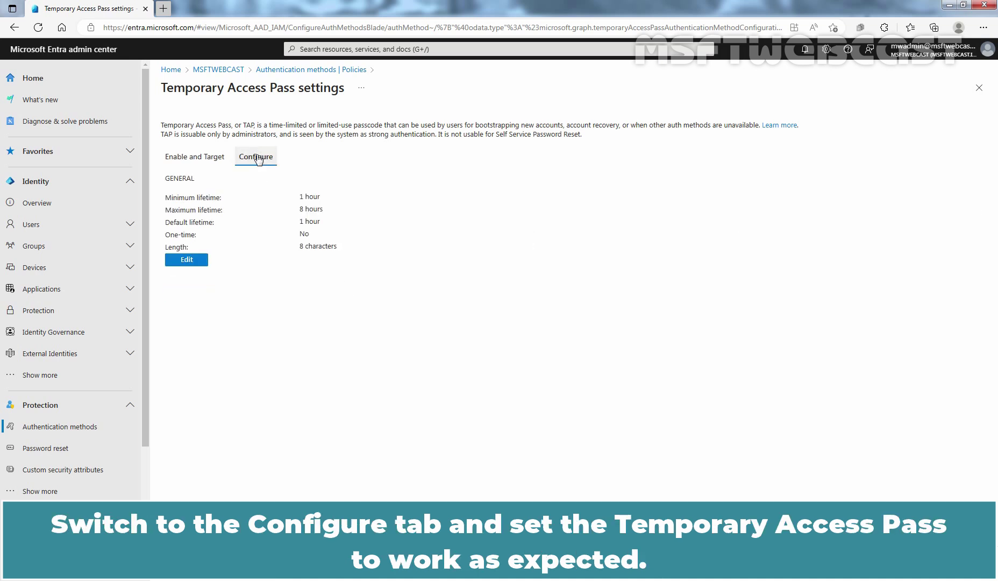
click(183, 262)
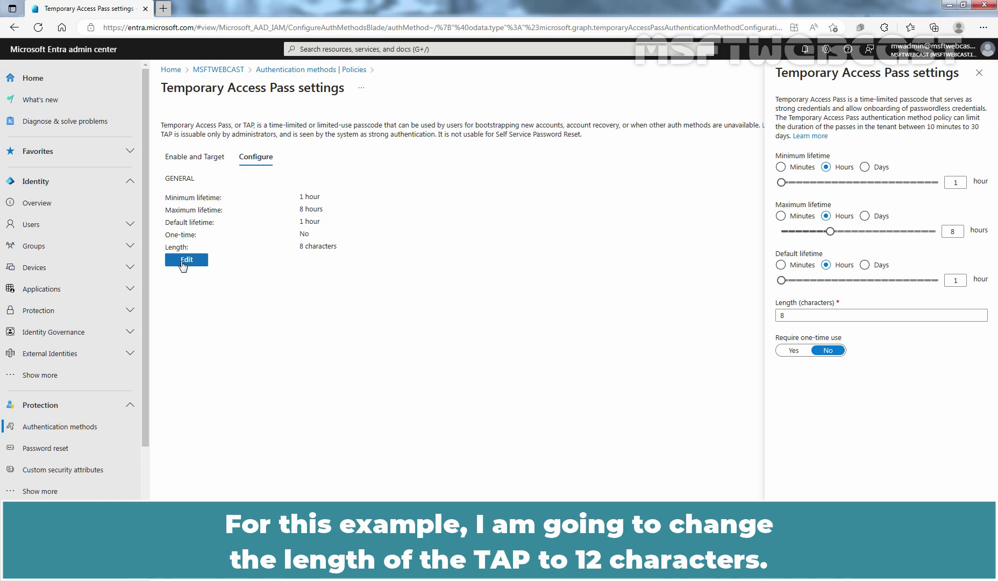
double_click(781, 315)
text(12)
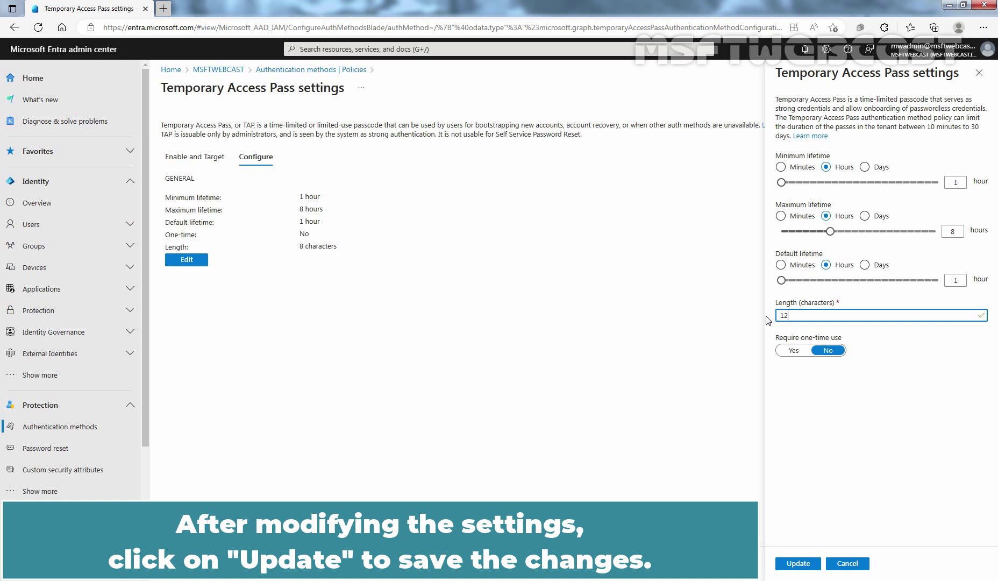
click(799, 564)
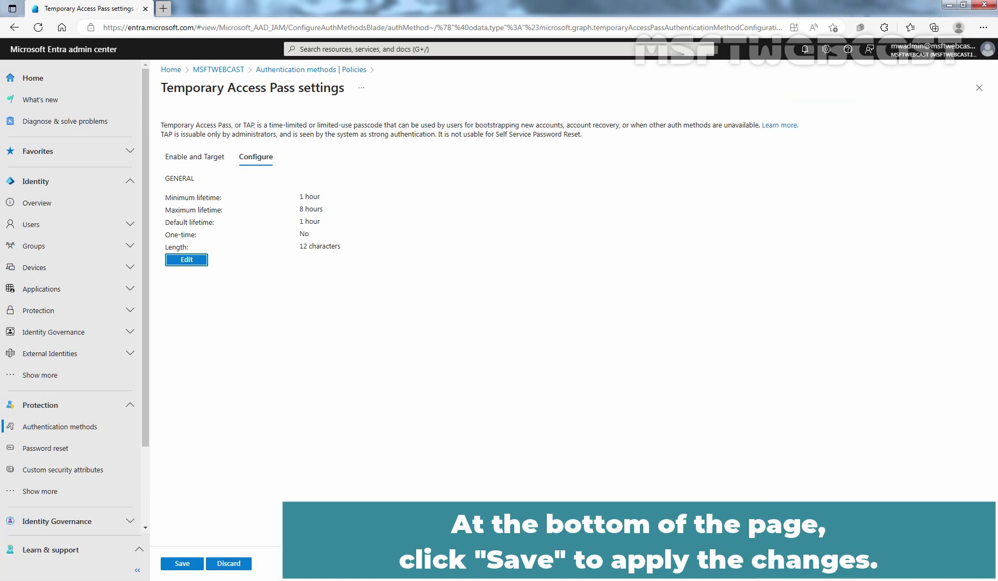
click(178, 563)
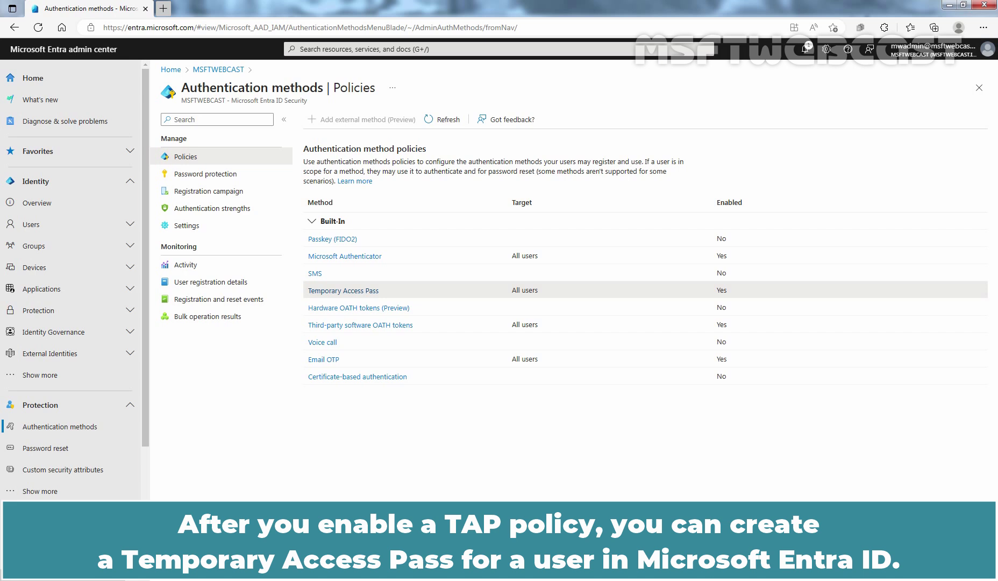
Open the Create new user form from the All users list.
click(129, 225)
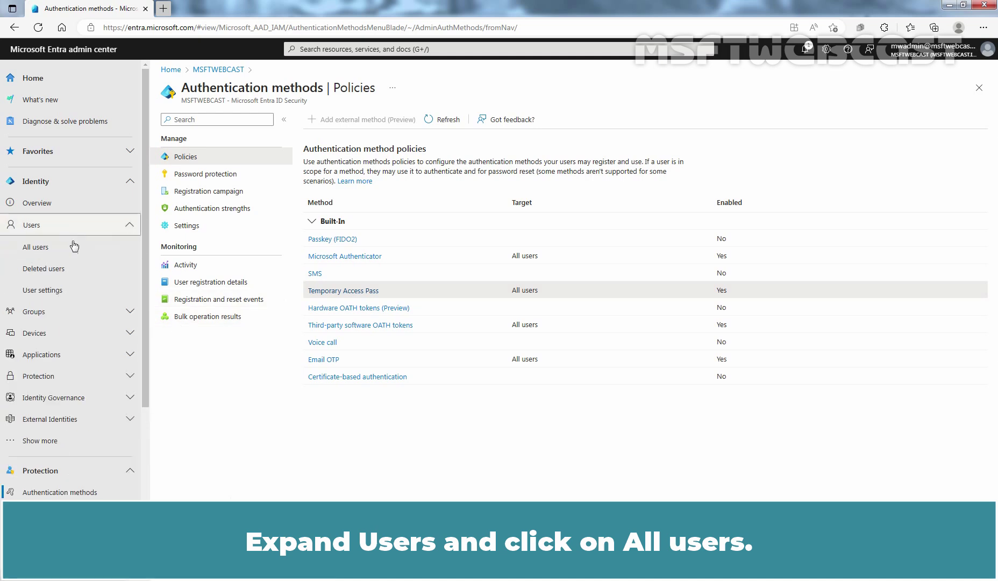
click(57, 251)
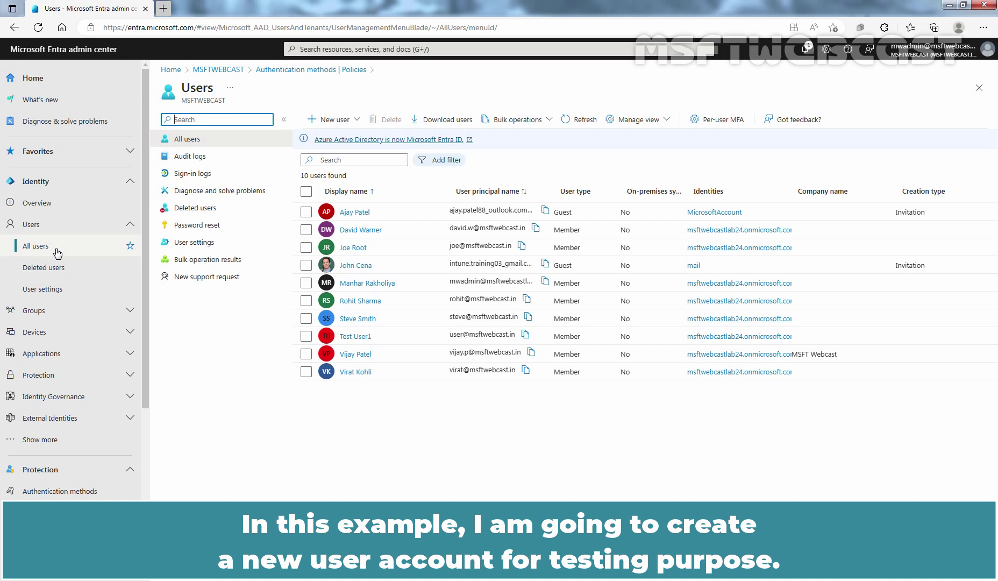
click(334, 121)
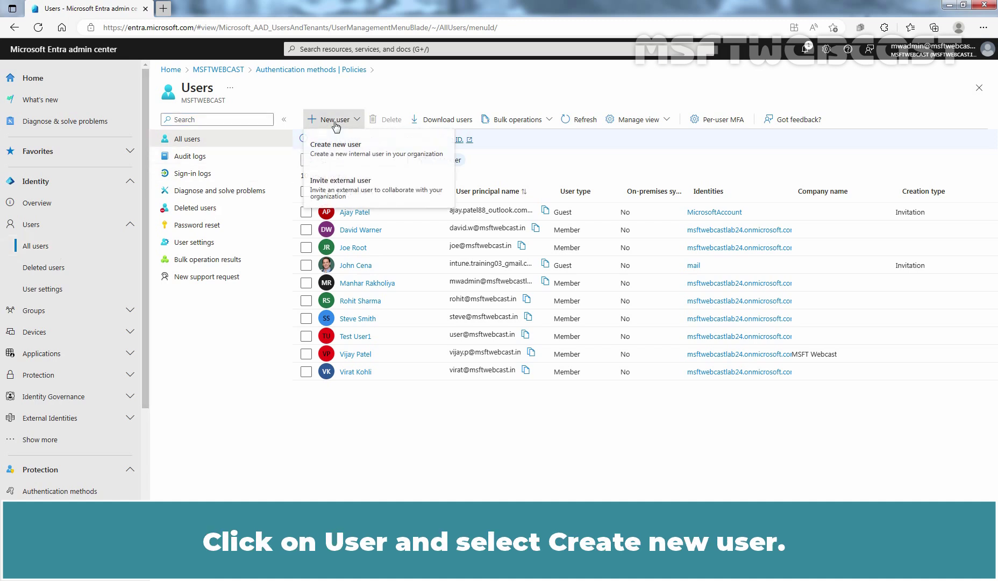
click(370, 150)
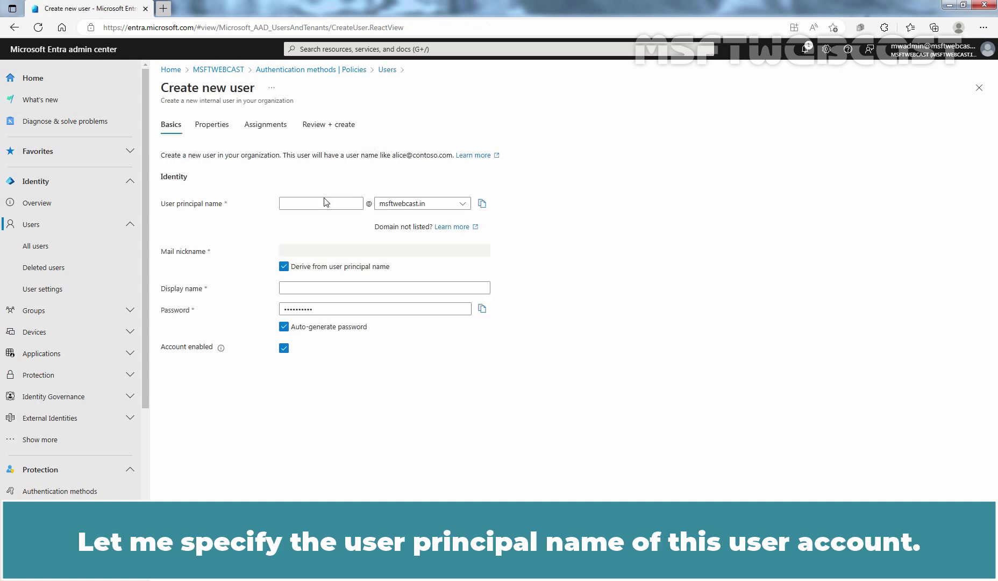
Create the member user with their principal name and display name, then refresh the user list.
click(320, 206)
text(rachin)
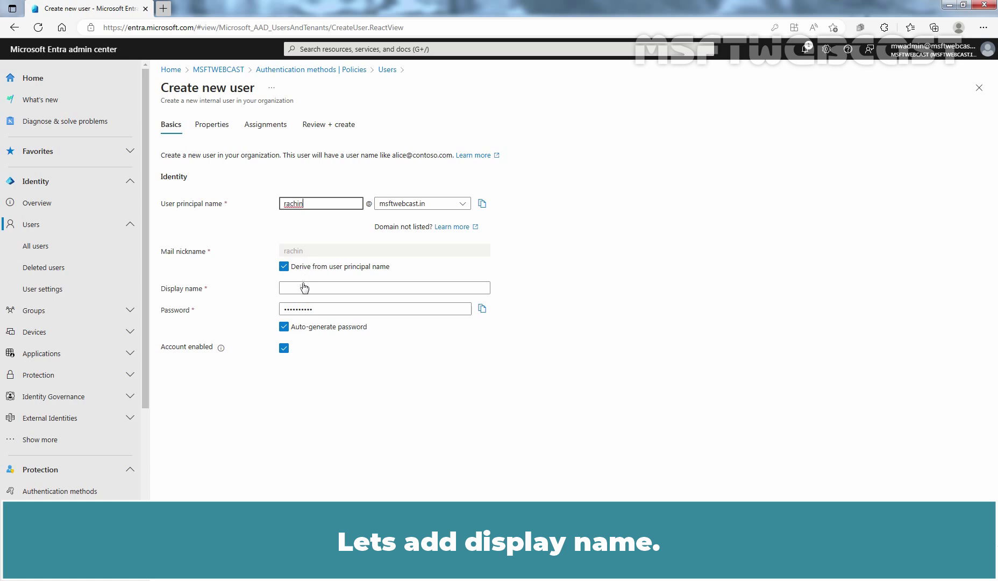
click(301, 288)
click(299, 396)
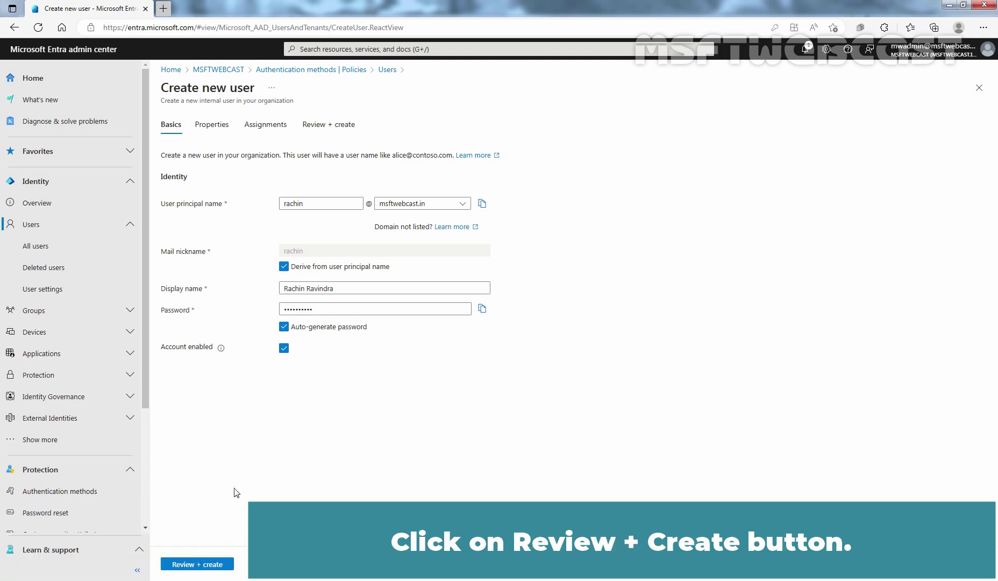
click(201, 564)
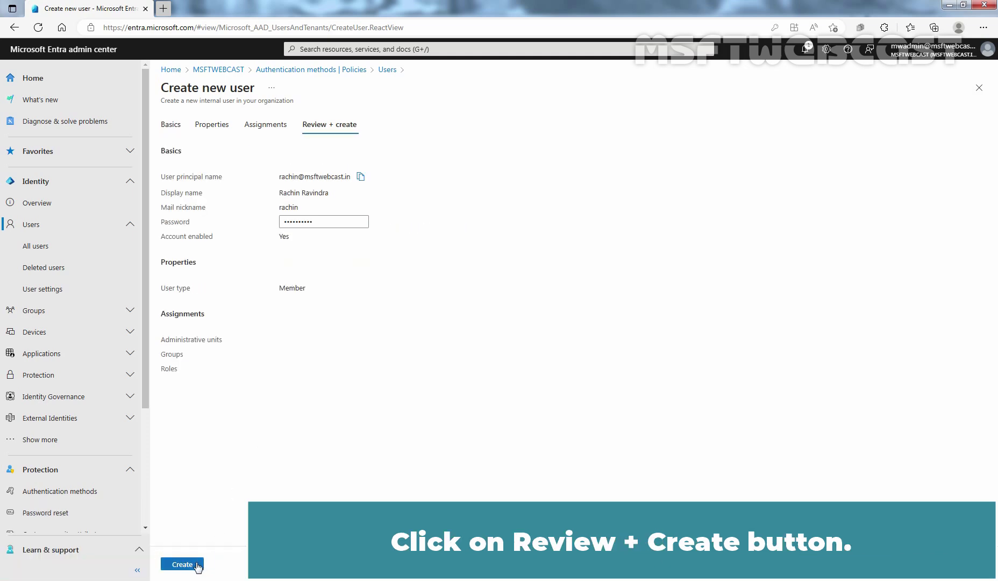
click(180, 565)
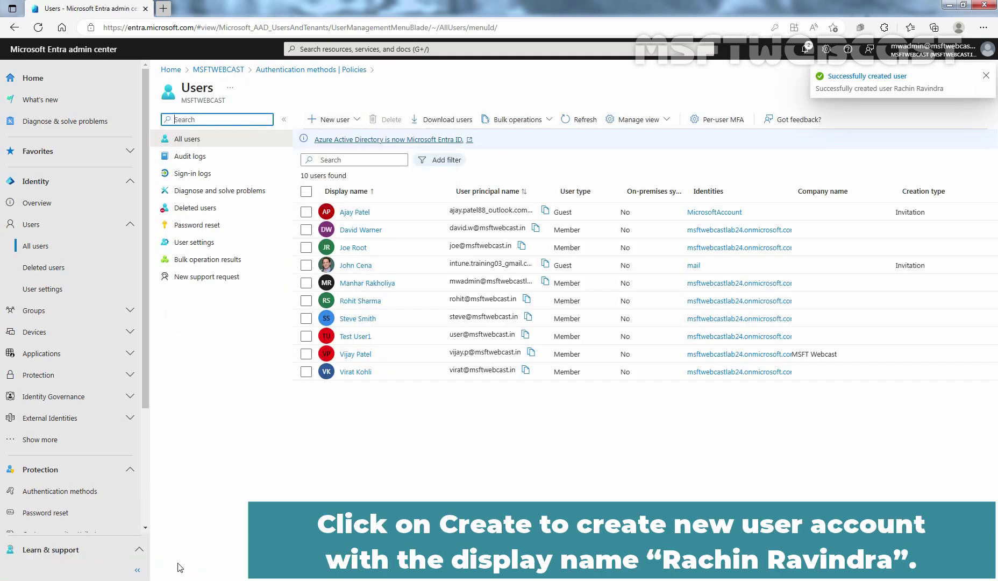
click(585, 120)
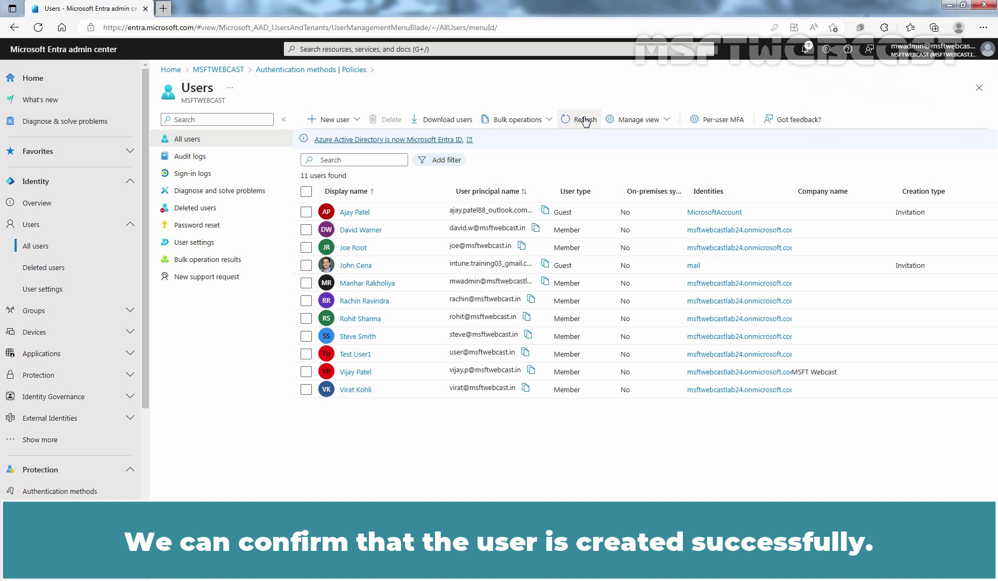
Begin adding an authentication method from the new user's profile.
click(369, 302)
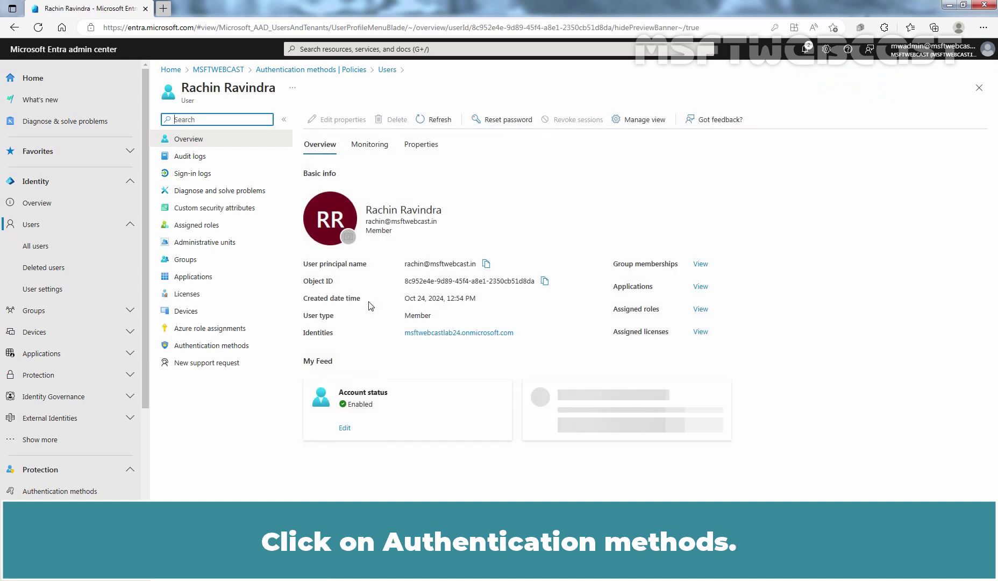
click(219, 345)
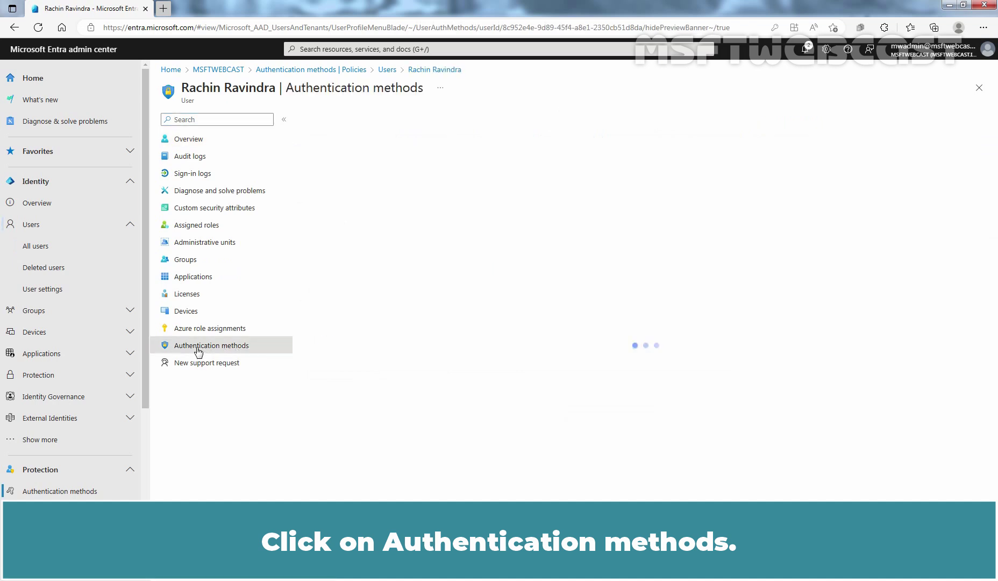
click(359, 120)
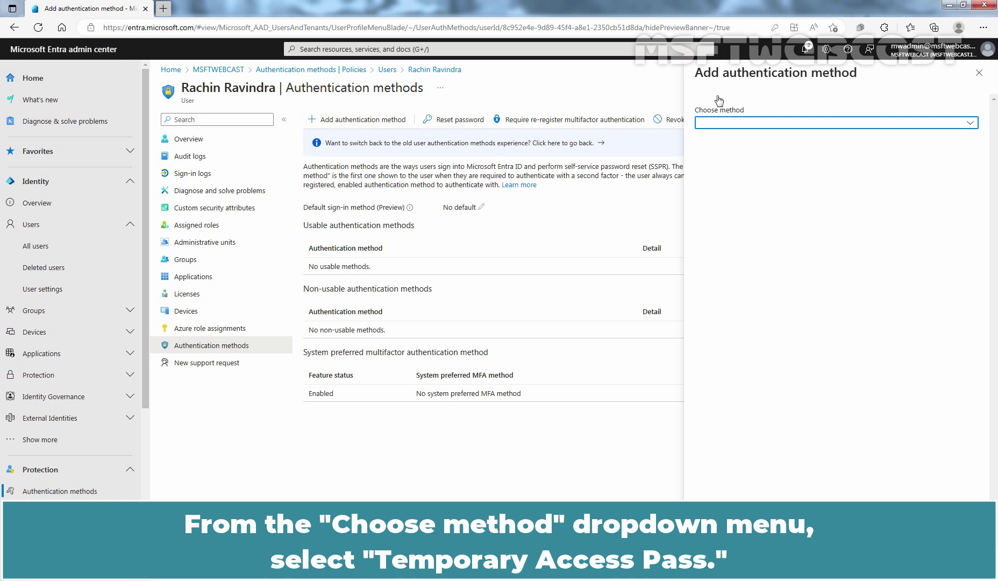
Choose Temporary Access Pass: 1-hour lifetime, reusable, delayed start time left off.
click(747, 124)
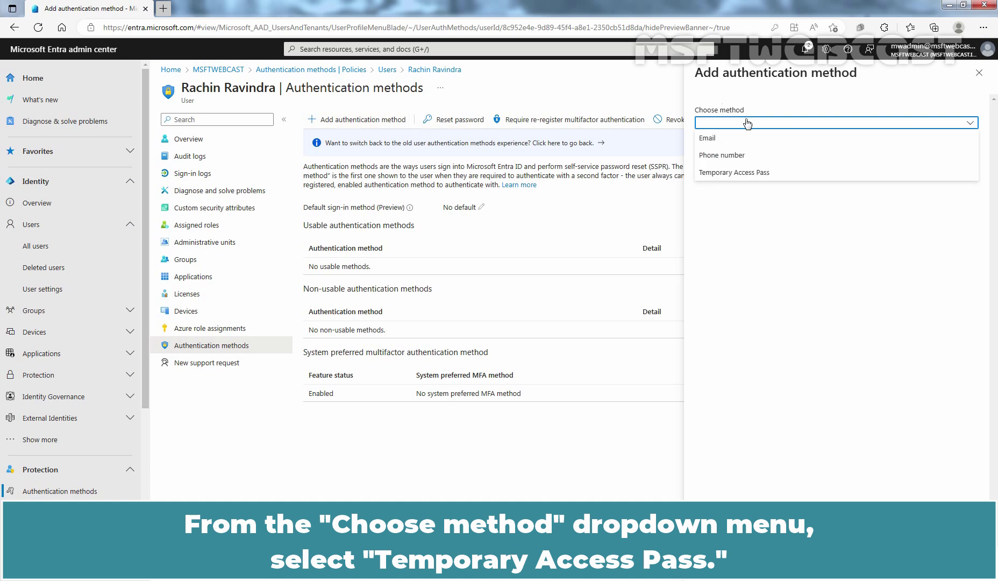
click(719, 172)
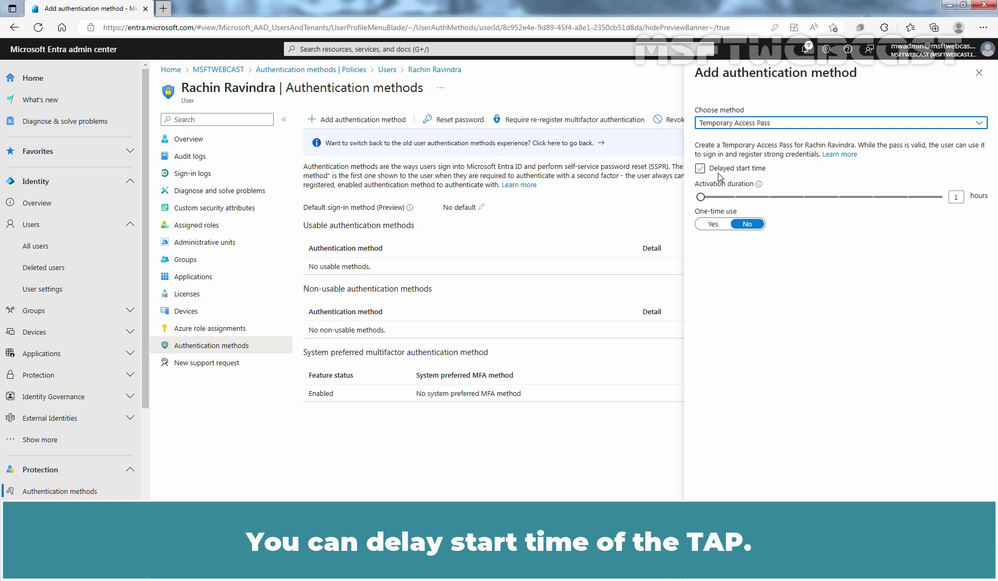
click(700, 169)
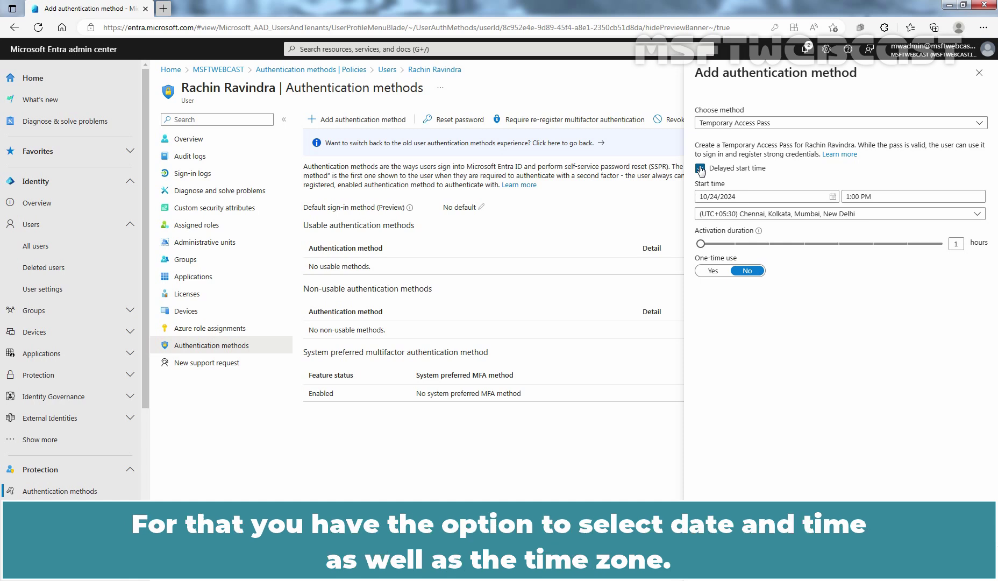
click(700, 168)
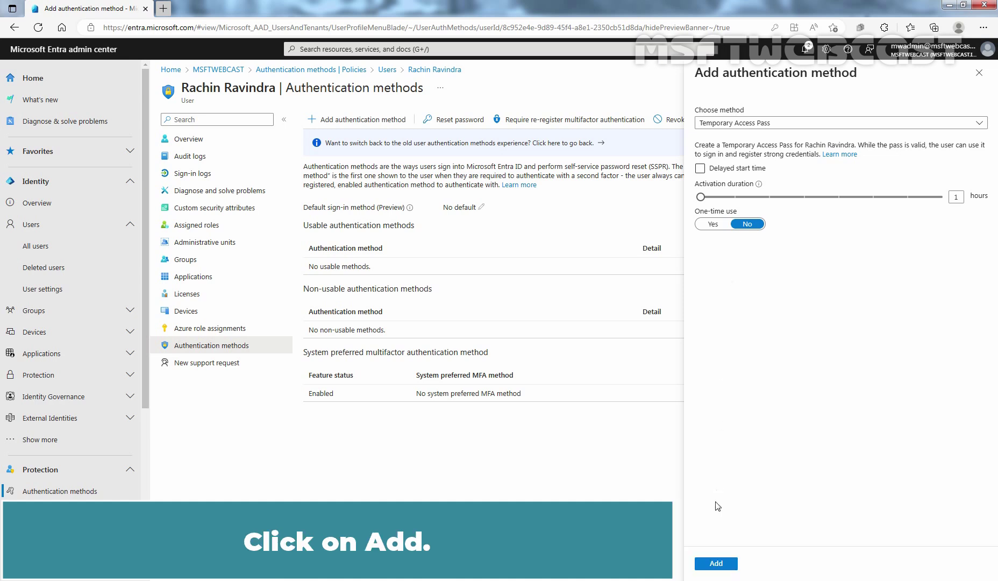
Create the pass and load aka.ms/mysecurityinfo in a new InPrivate window.
click(711, 566)
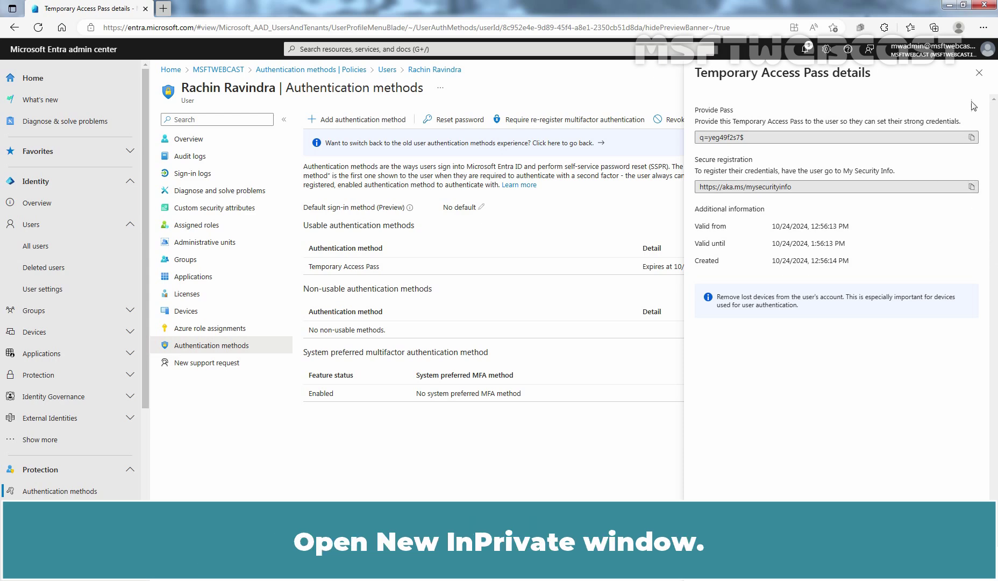
click(983, 27)
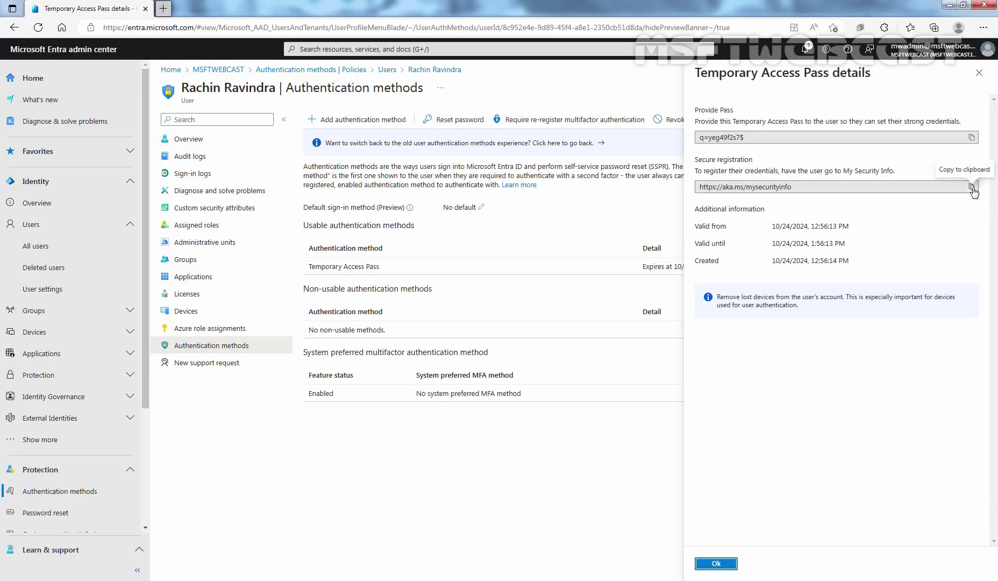
click(970, 187)
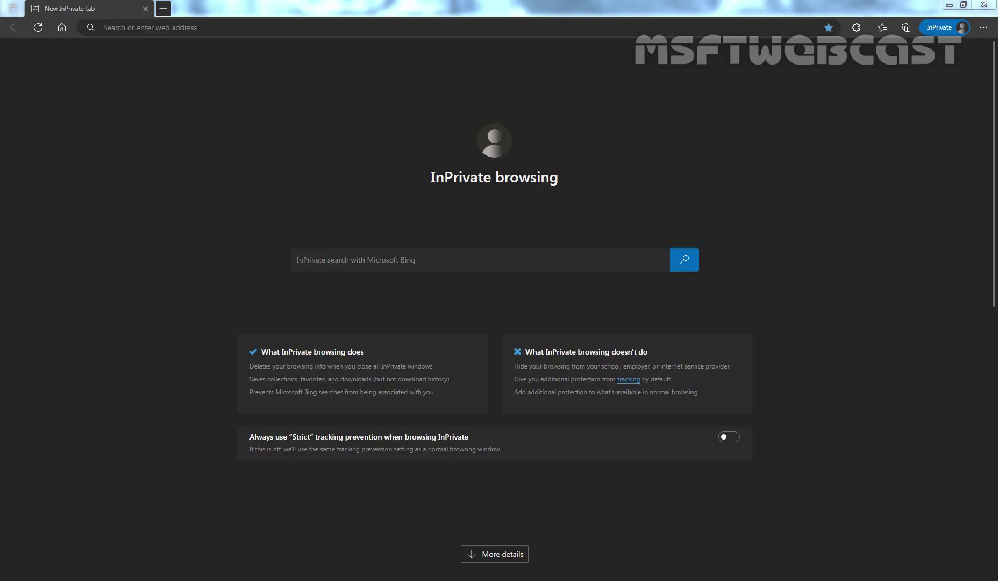
click(263, 28)
key(ctrl+v)
key(Return)
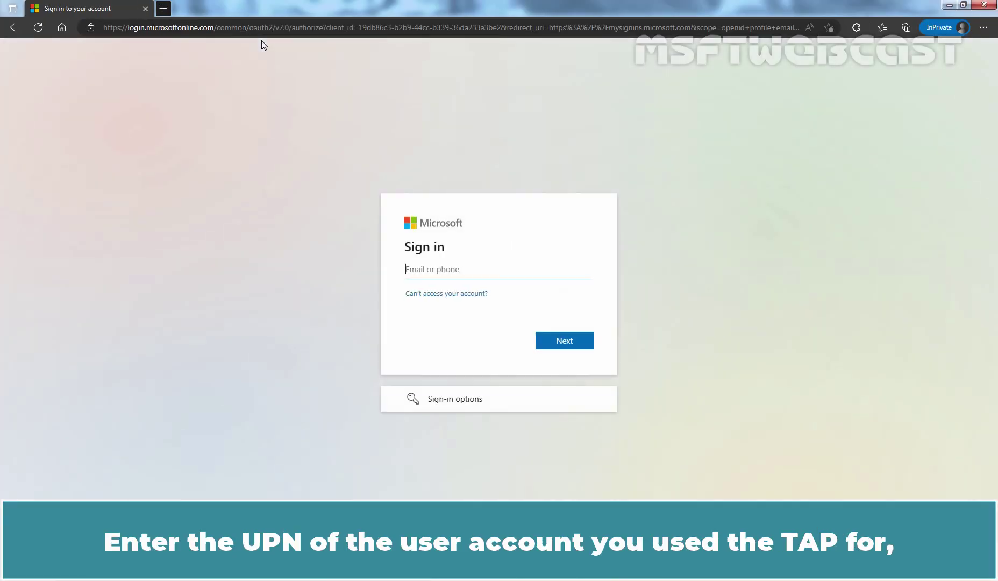
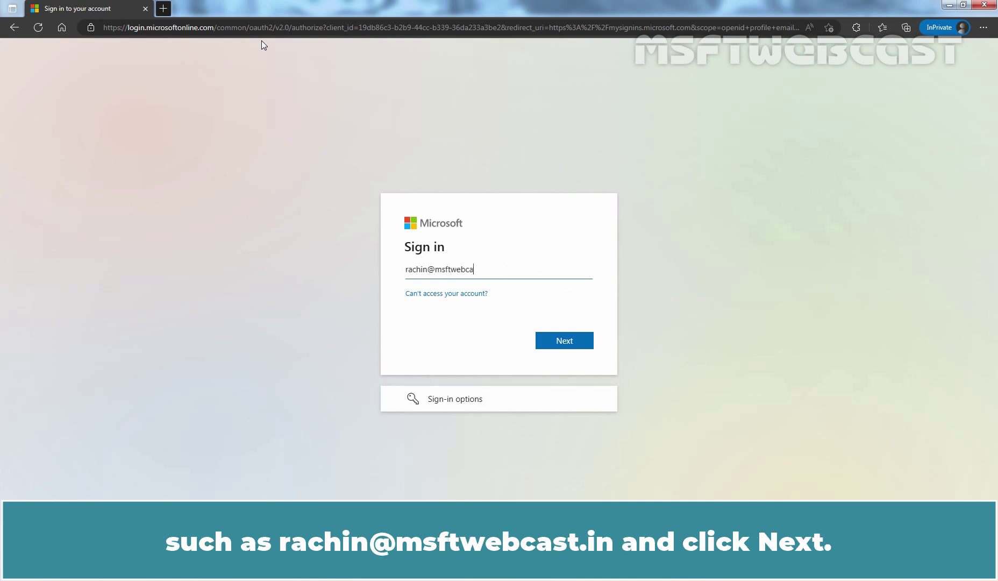
Sign in with the user's UPN and the pasted Temporary Access Pass, answering No to Stay signed in.
click(560, 338)
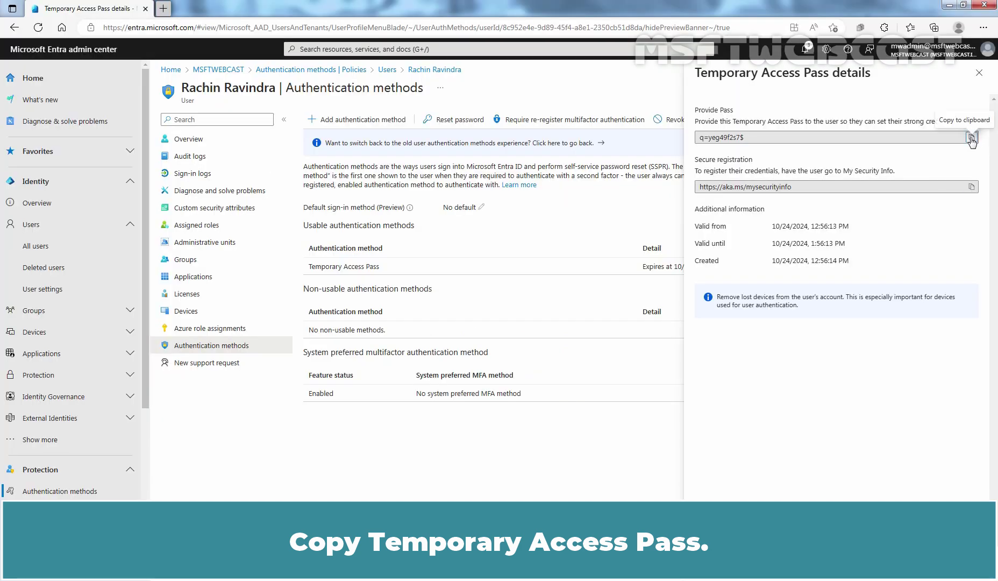
click(970, 137)
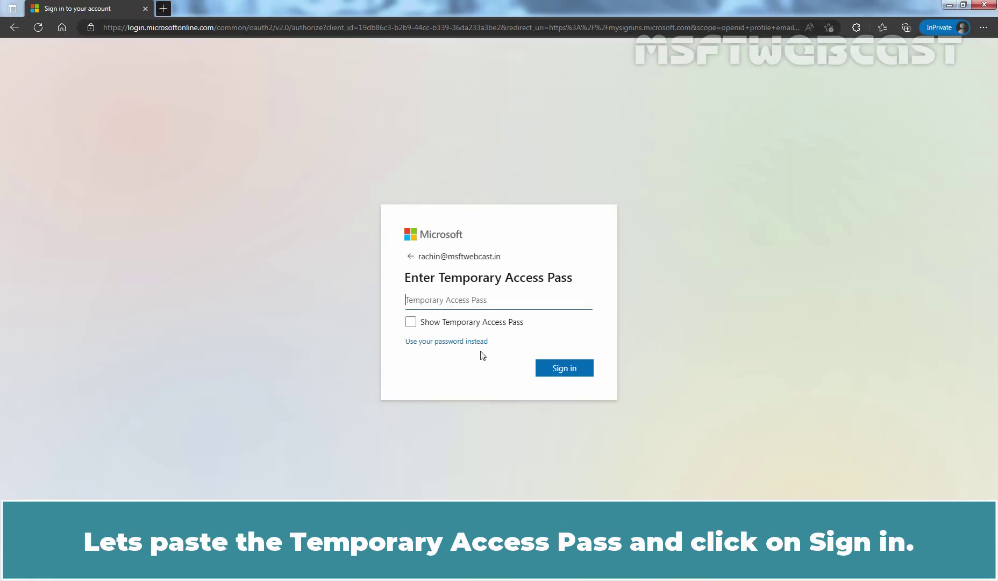
key(ctrl+v)
click(565, 370)
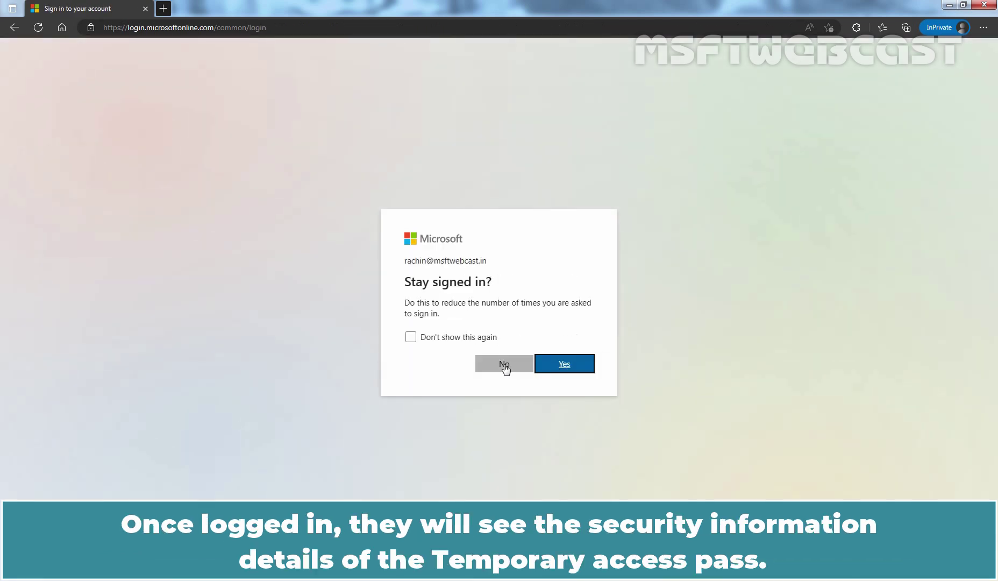
click(503, 364)
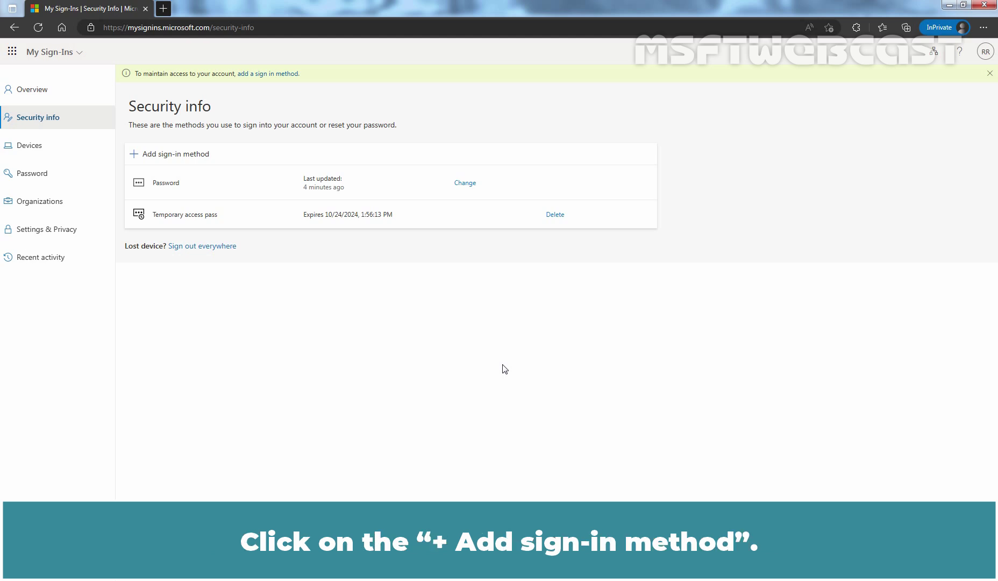
Start adding Authenticator app as a sign-in method, then cancel the Microsoft Authenticator setup.
click(186, 155)
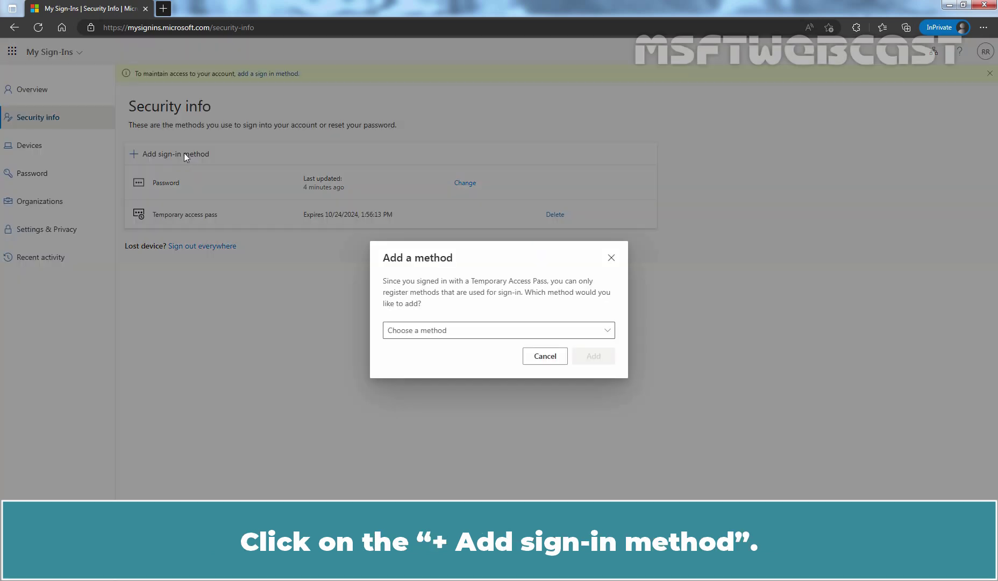
click(596, 331)
click(493, 348)
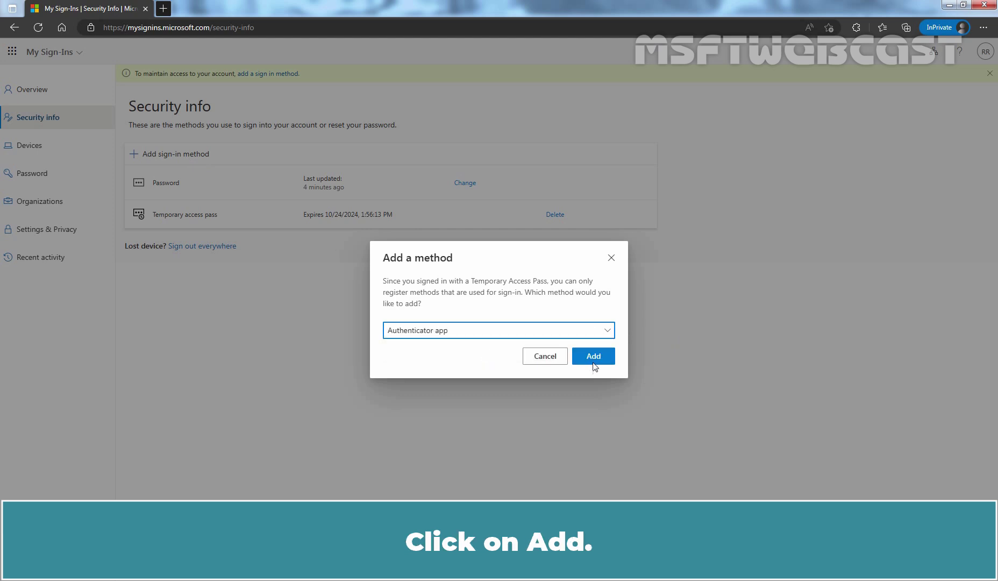
click(593, 355)
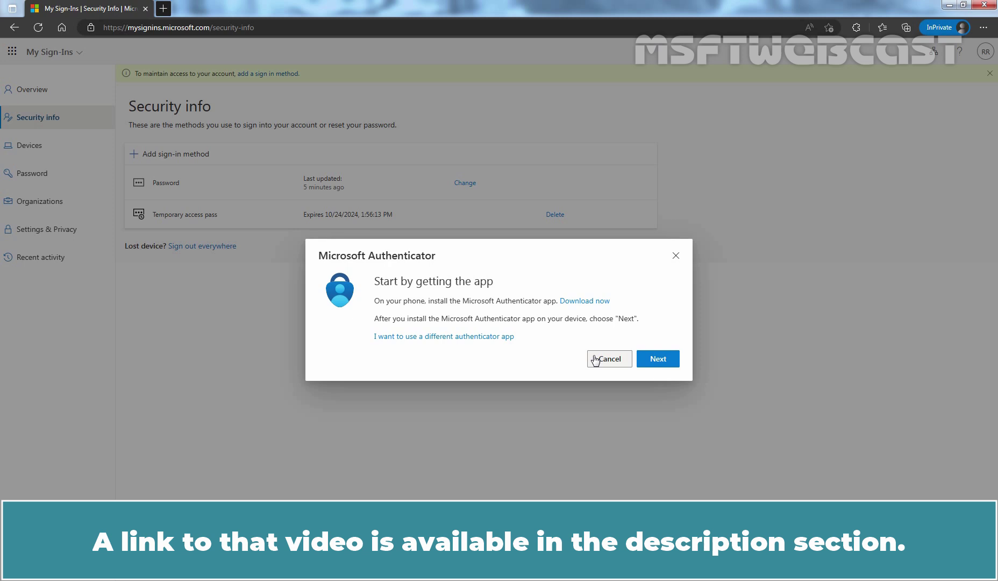
click(610, 360)
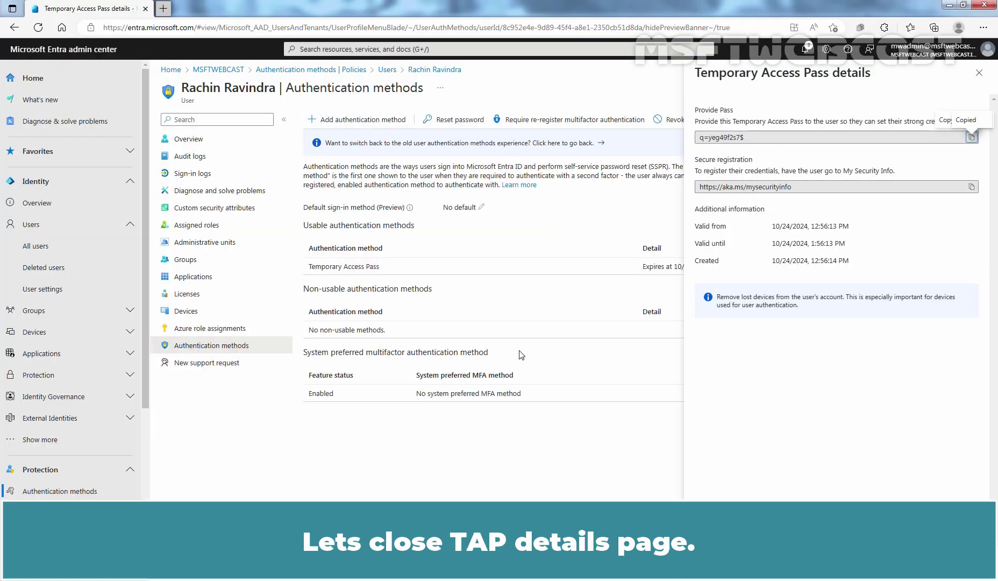
Close the pass details pane and choose Delete on the Temporary Access Pass entry.
click(980, 72)
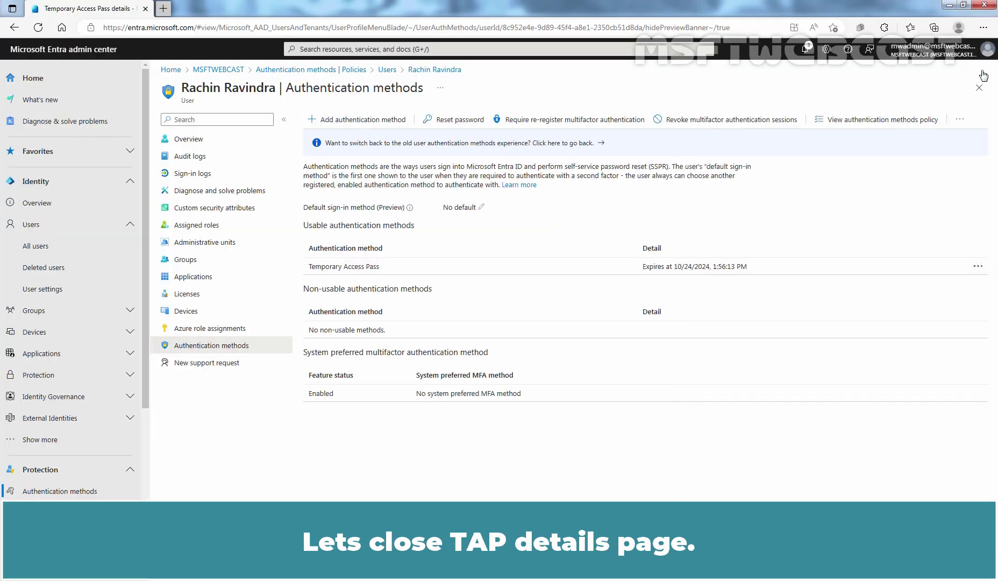
click(977, 267)
click(901, 291)
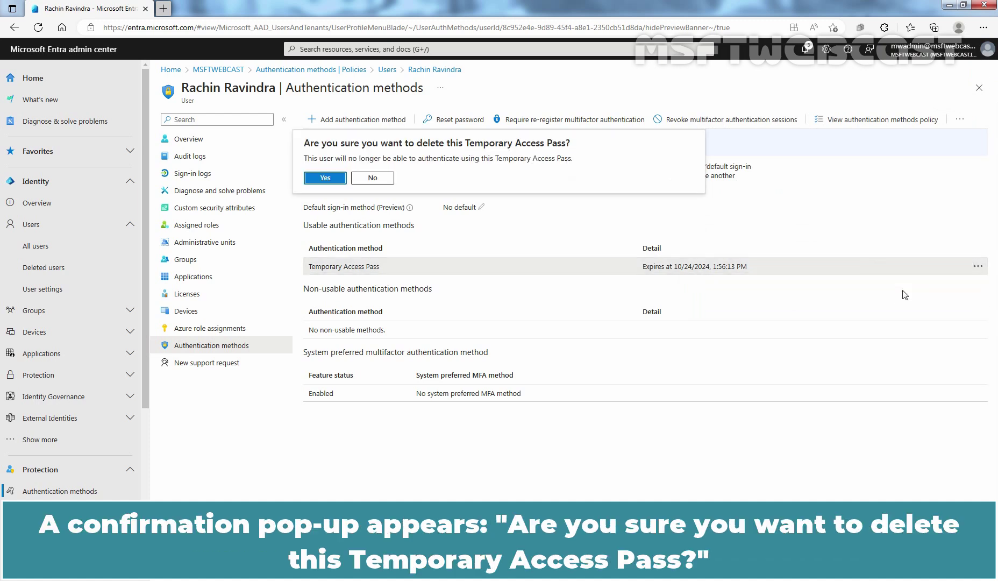